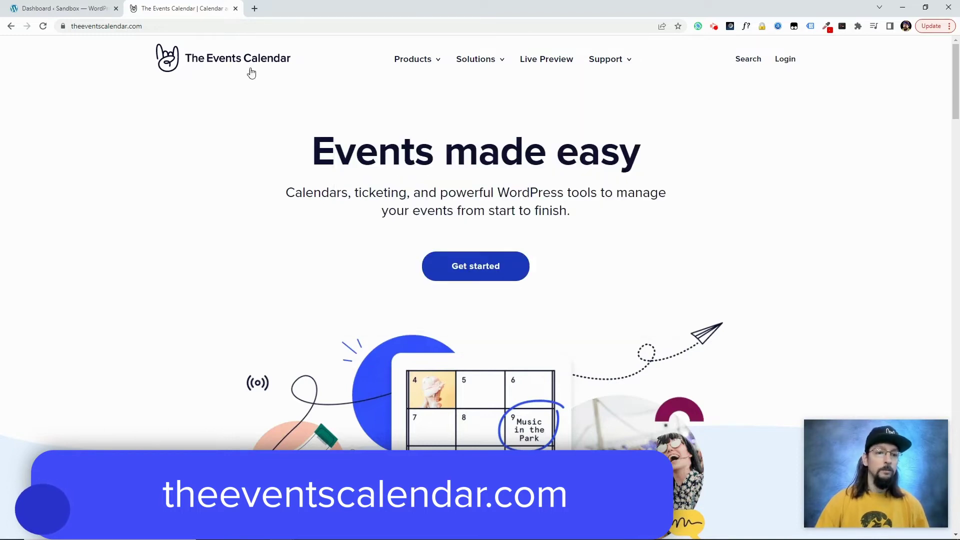
From the dashboard, create a new page titled 'Shortcode Test'
{"action": "left_click", "coordinate": [64, 9]}
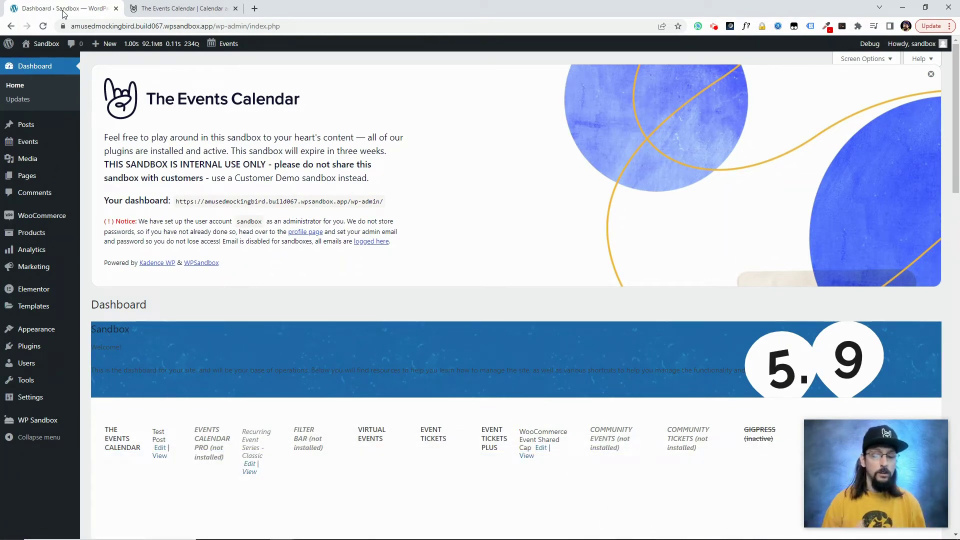
{"action": "mouse_move", "coordinate": [60, 178]}
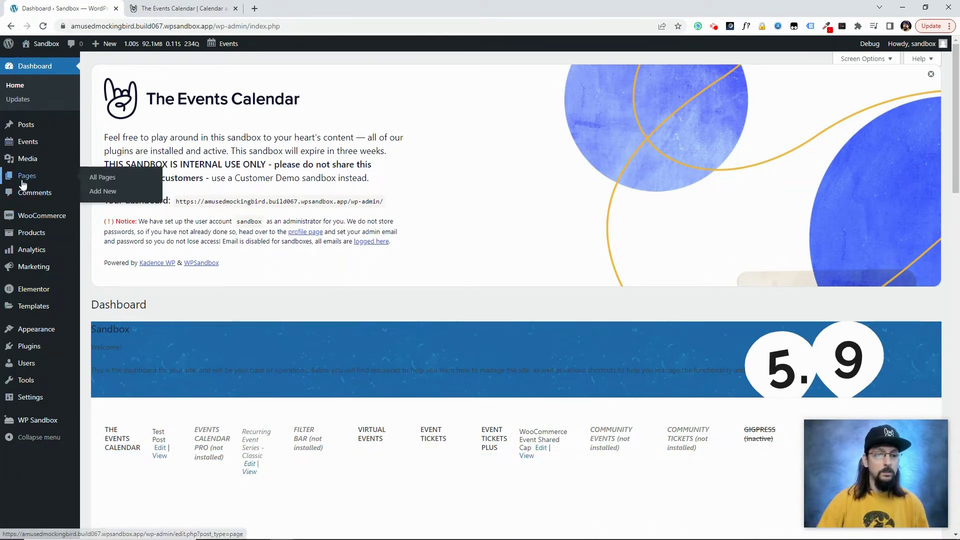
{"action": "left_click", "coordinate": [99, 193]}
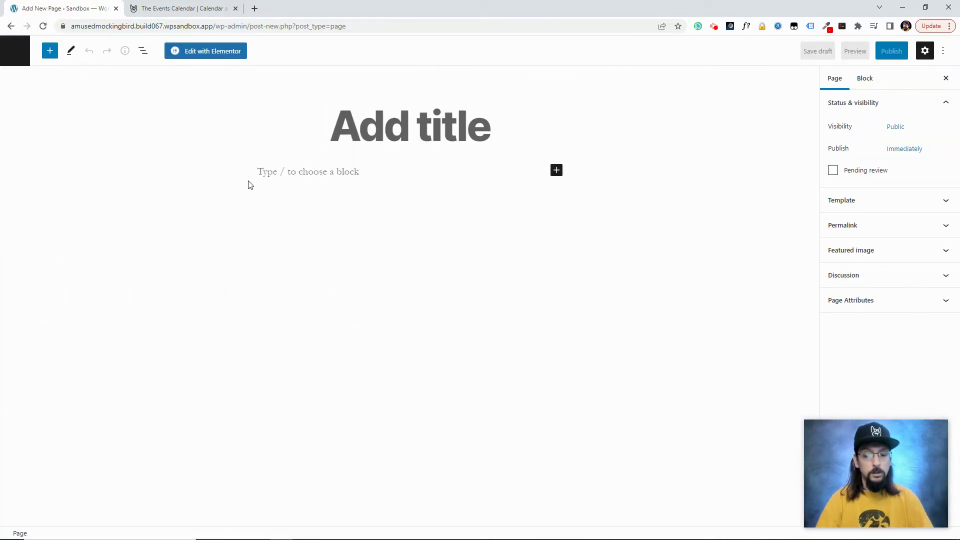
{"action": "type", "text": "Shortcode Test"}
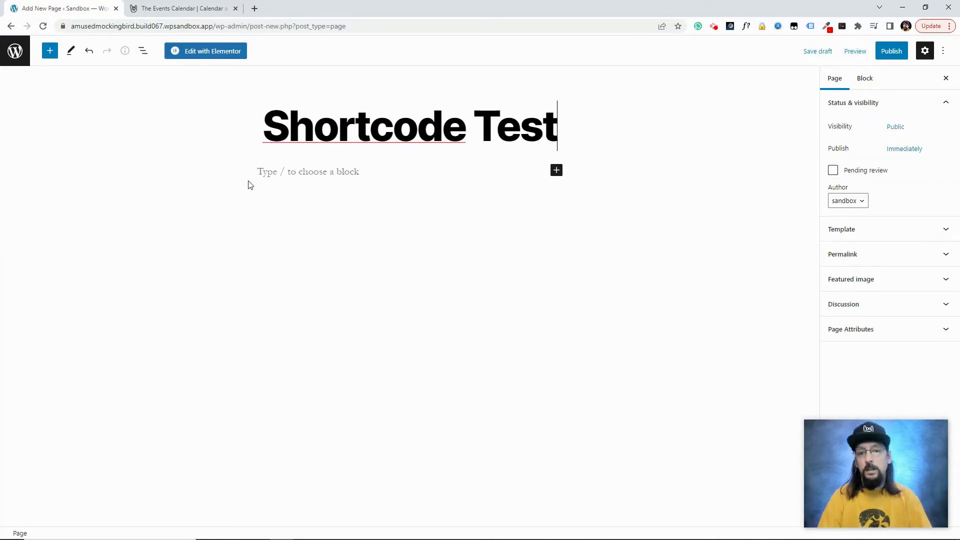
Insert a Shortcode block containing [tribe_events] and begin publishing the page
{"action": "left_click", "coordinate": [556, 170]}
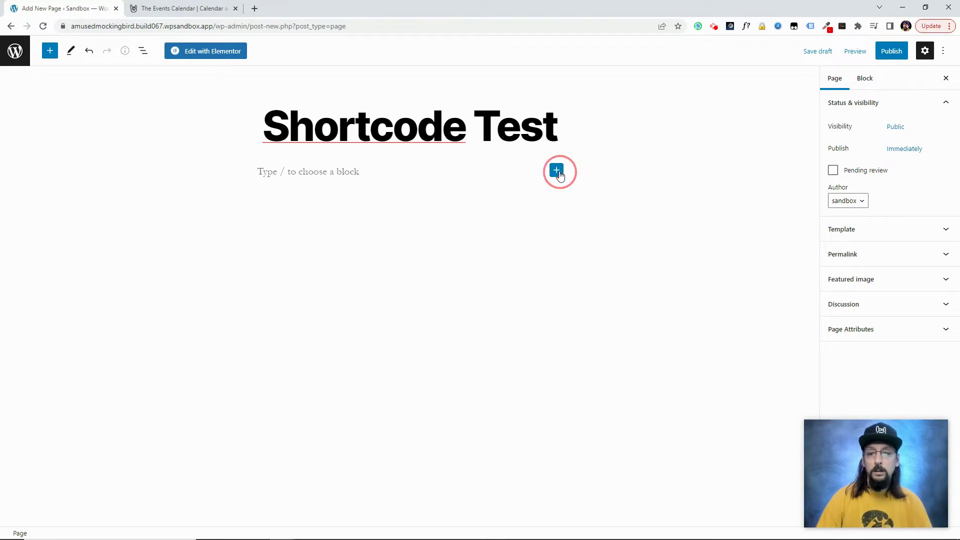
{"action": "type", "text": "short"}
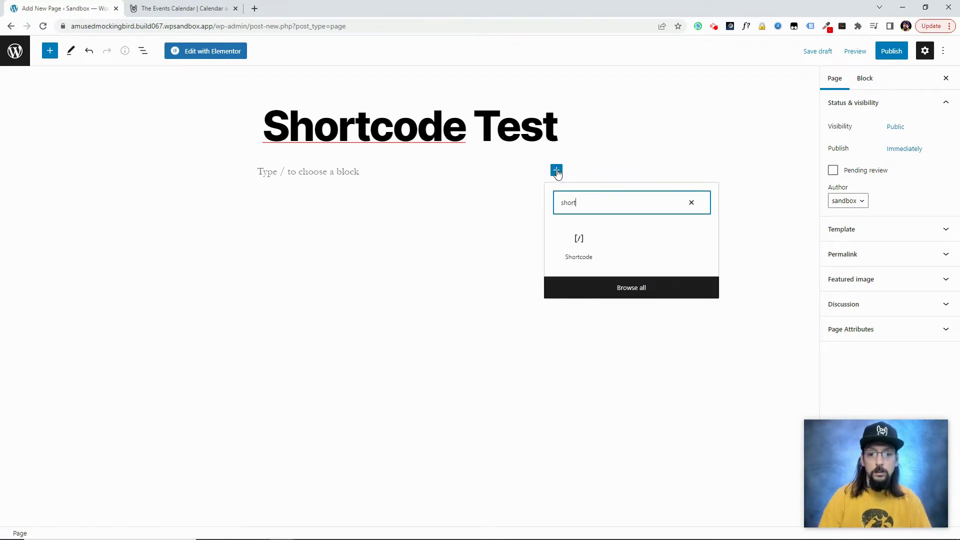
{"action": "left_click", "coordinate": [579, 241]}
{"action": "type", "text": "[tribe_events"}
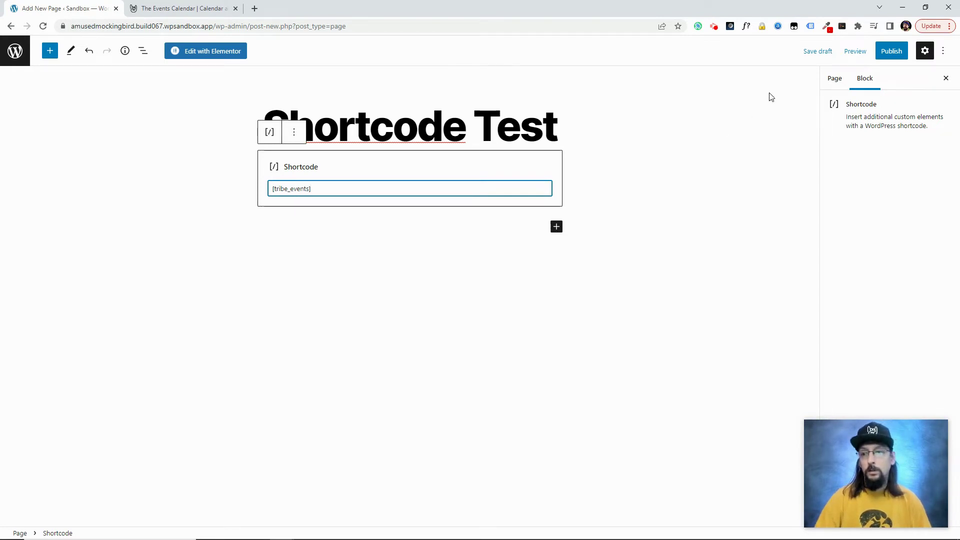
{"action": "left_click", "coordinate": [881, 52]}
Confirm publishing and view the live Shortcode Test events list
{"action": "left_click", "coordinate": [872, 52]}
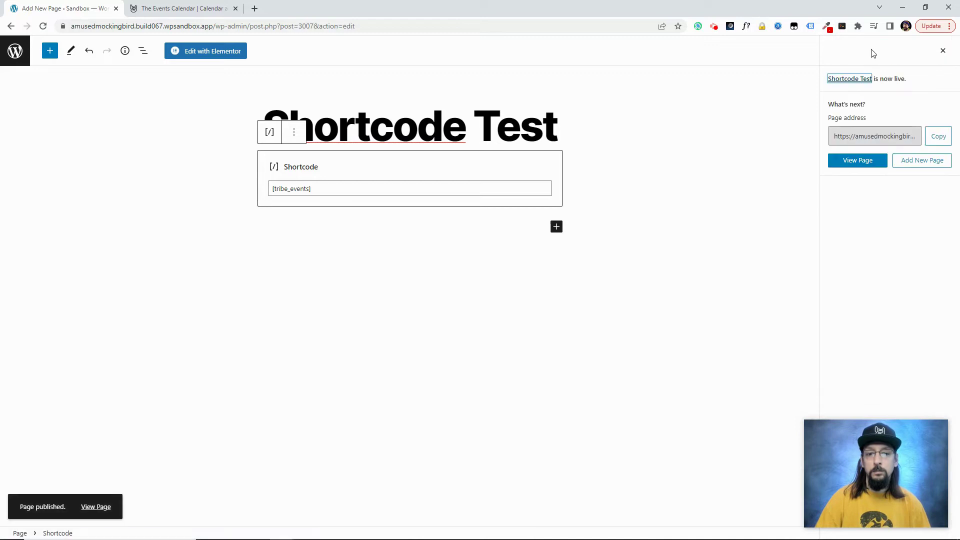
{"action": "left_click", "coordinate": [865, 161]}
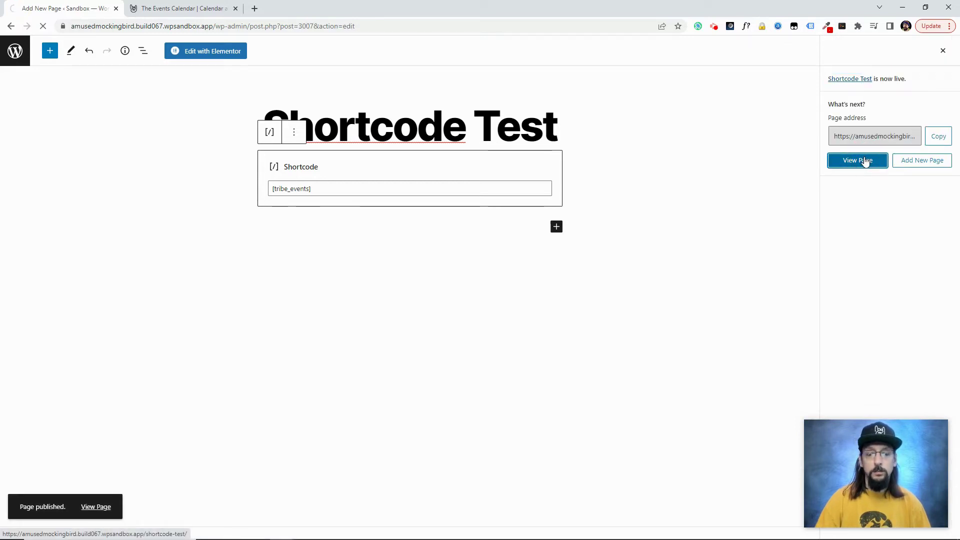
{"action": "scroll", "coordinate": [688, 320], "scroll_direction": "down", "scroll_amount": 10}
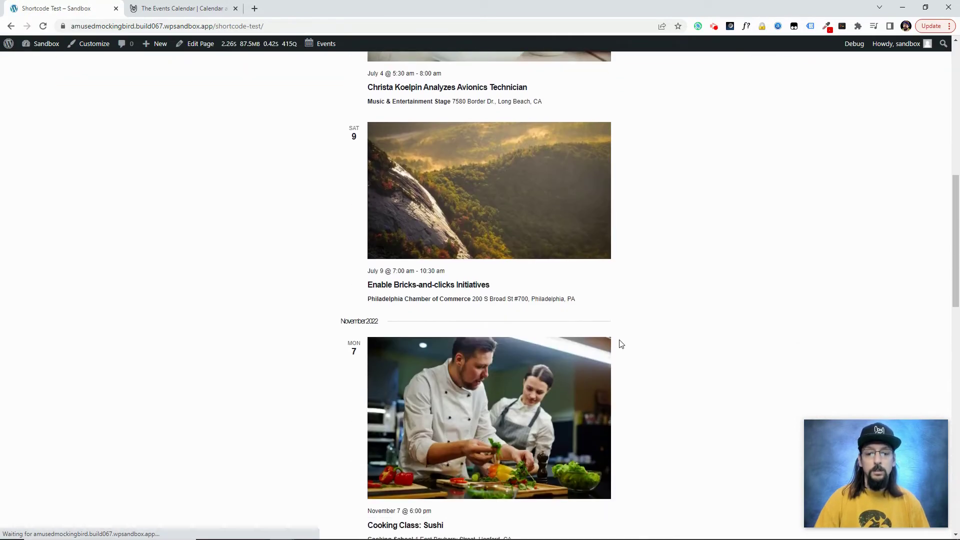
{"action": "scroll", "coordinate": [600, 343], "scroll_direction": "down", "scroll_amount": 5}
Check that Cooking Class: Sushi is in the Cooking Class category, then return to the list
{"action": "scroll", "coordinate": [588, 343], "scroll_direction": "up", "scroll_amount": 10}
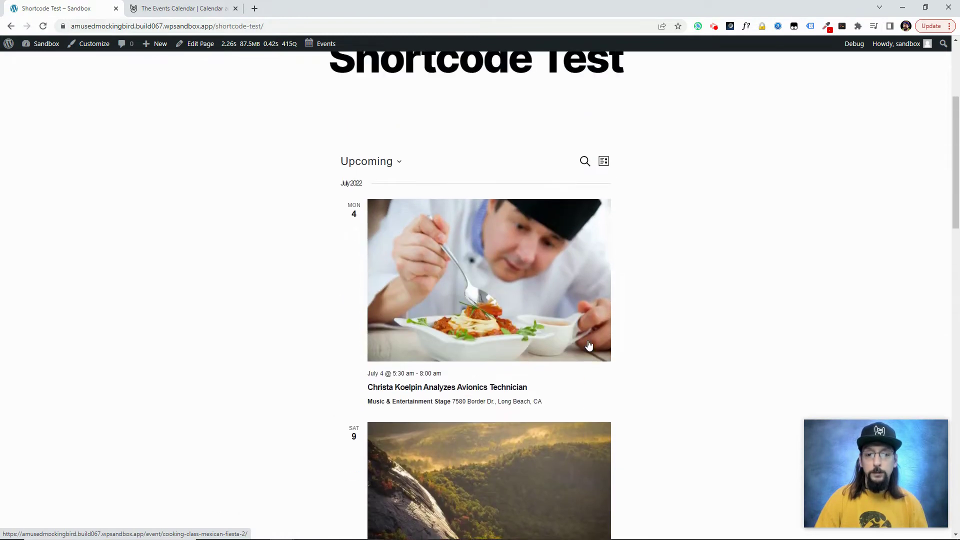
{"action": "scroll", "coordinate": [589, 345], "scroll_direction": "down", "scroll_amount": 7}
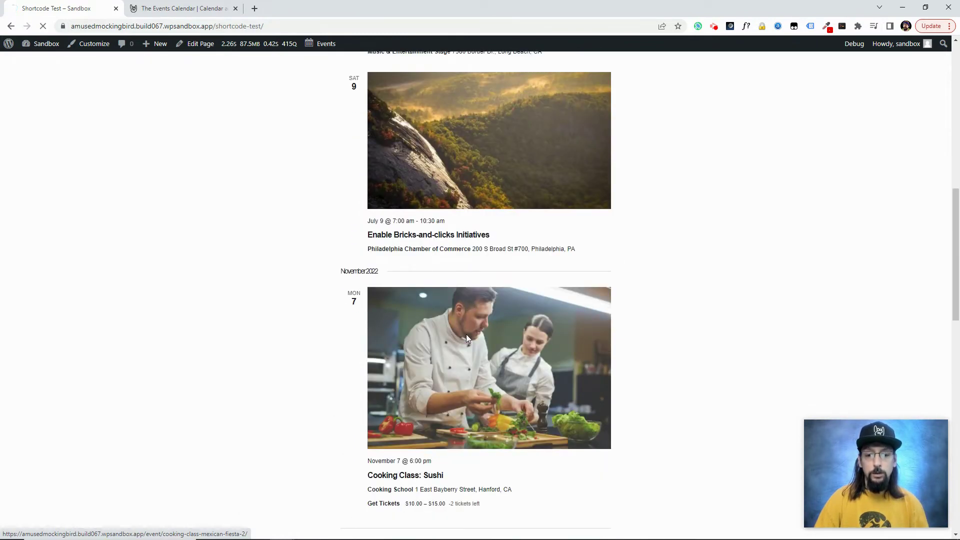
{"action": "scroll", "coordinate": [482, 324], "scroll_direction": "down", "scroll_amount": 10}
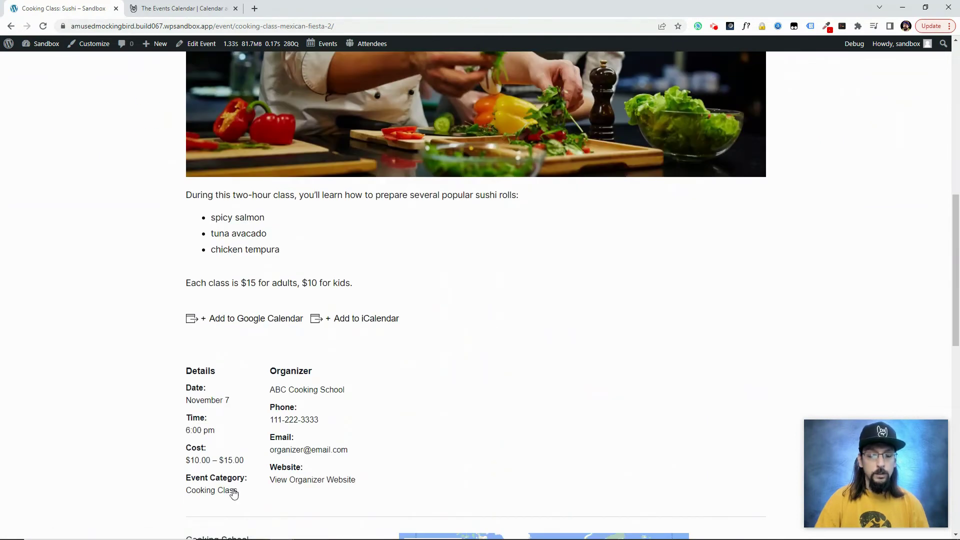
{"action": "scroll", "coordinate": [237, 496], "scroll_direction": "down", "scroll_amount": 2}
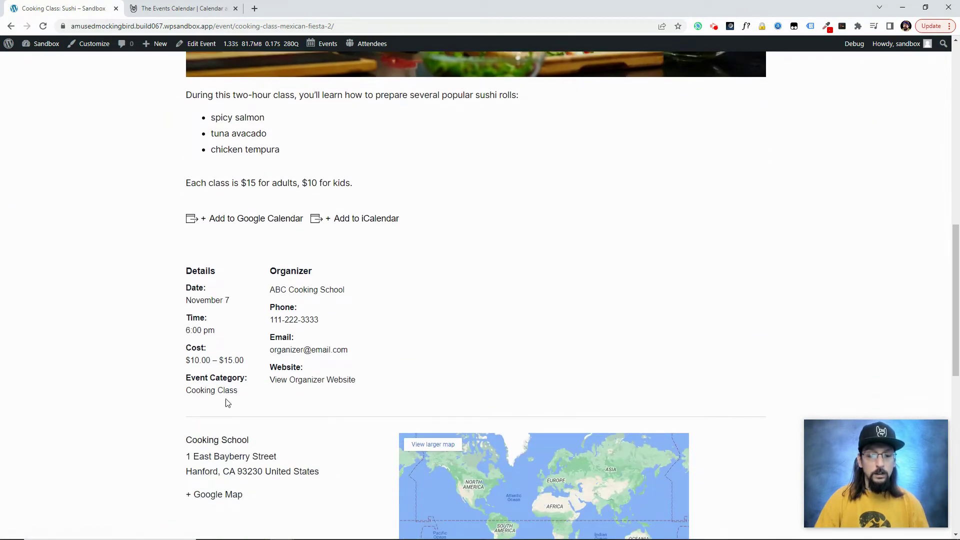
{"action": "scroll", "coordinate": [230, 395], "scroll_direction": "up", "scroll_amount": 10}
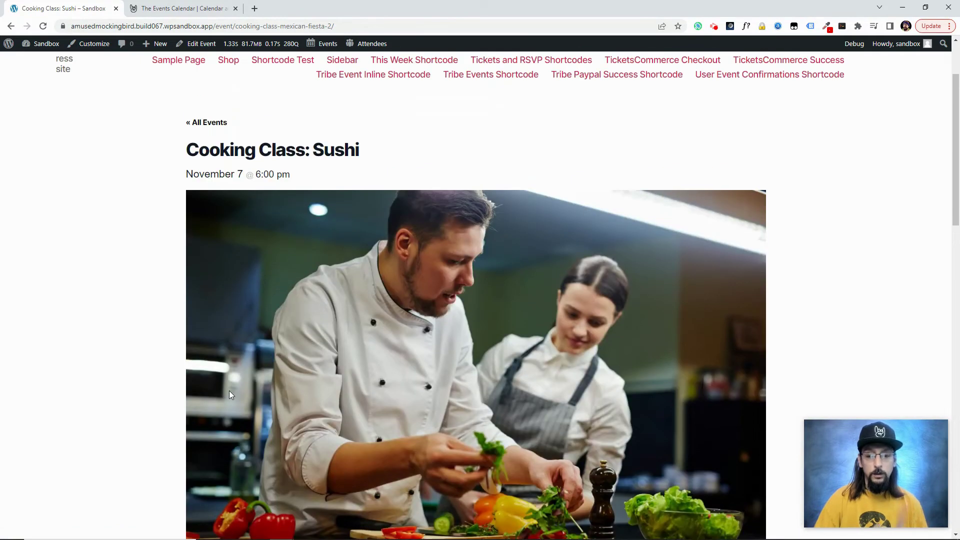
{"action": "left_click", "coordinate": [11, 27]}
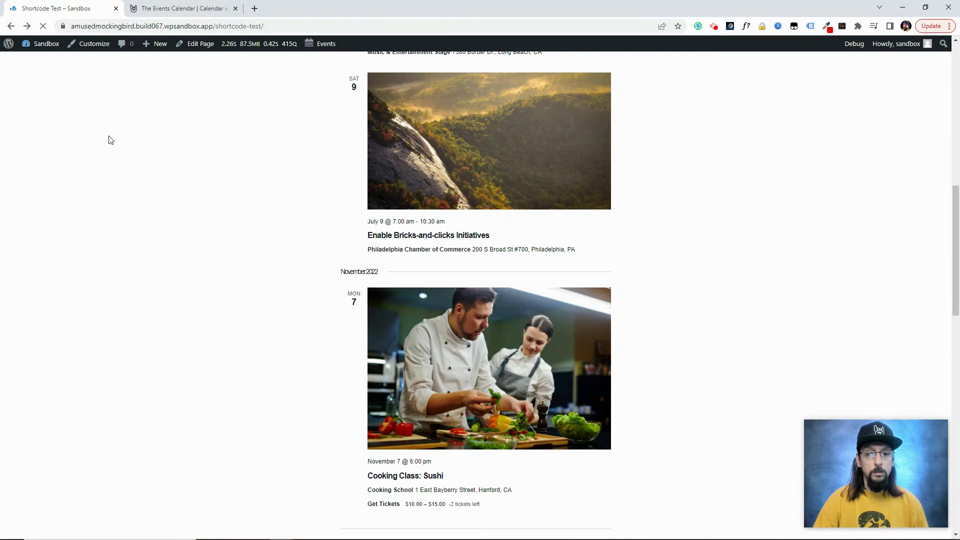
{"action": "scroll", "coordinate": [340, 210], "scroll_direction": "up", "scroll_amount": 6}
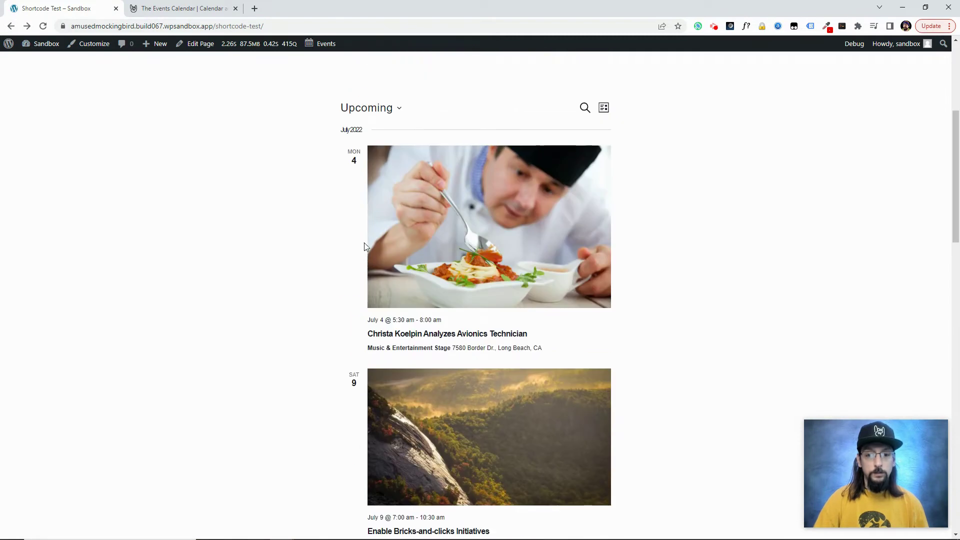
Change the shortcode to [tribe_events exclude-category="Cooking Class"], update, and view the live page
{"action": "left_click", "coordinate": [199, 46]}
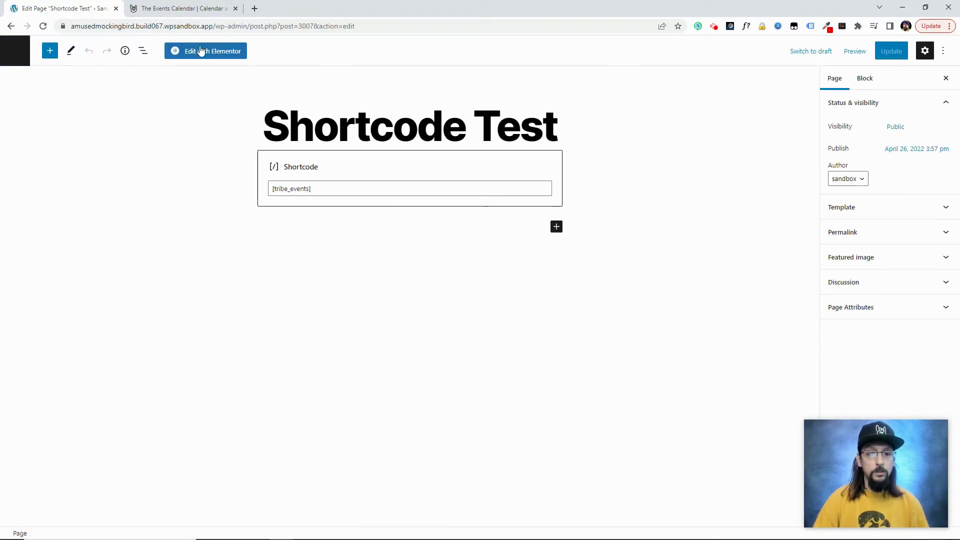
{"action": "left_click", "coordinate": [308, 188]}
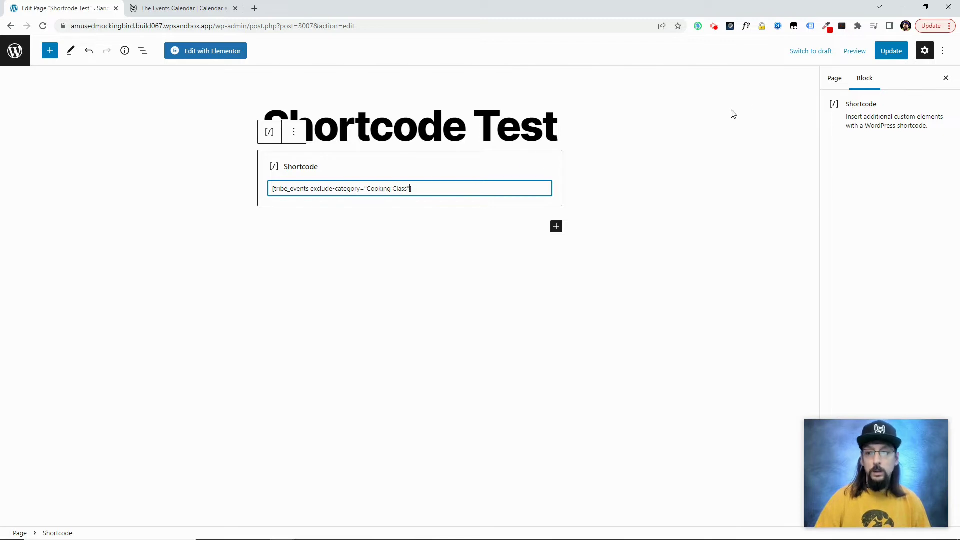
{"action": "left_click", "coordinate": [889, 55]}
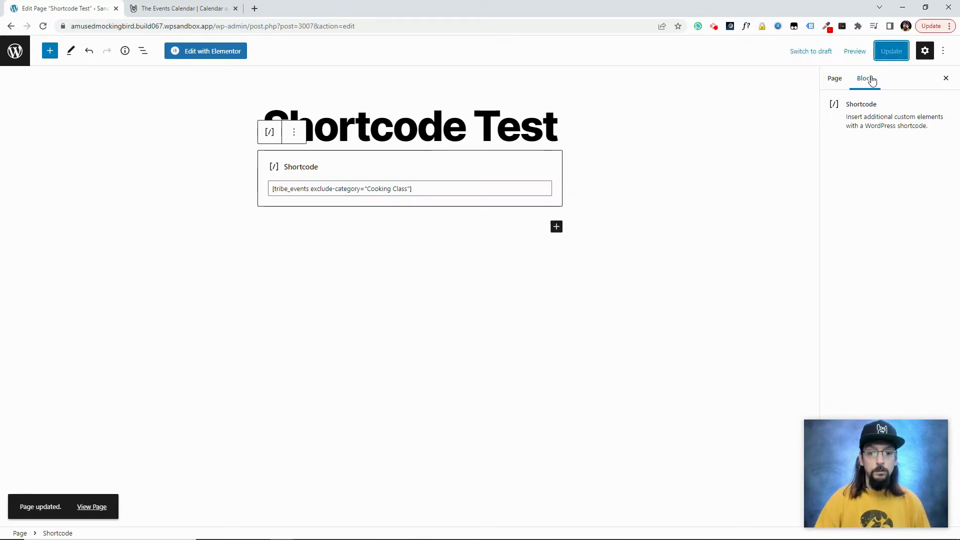
{"action": "left_click", "coordinate": [92, 507]}
Open the July 4 chef event's page and launch it in the editor
{"action": "scroll", "coordinate": [337, 356], "scroll_direction": "down", "scroll_amount": 10}
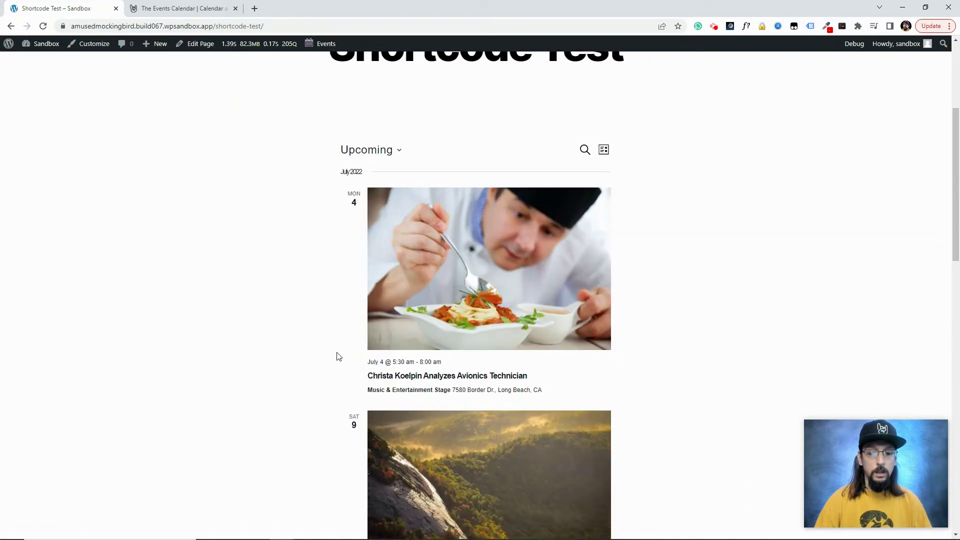
{"action": "scroll", "coordinate": [336, 356], "scroll_direction": "up", "scroll_amount": 3}
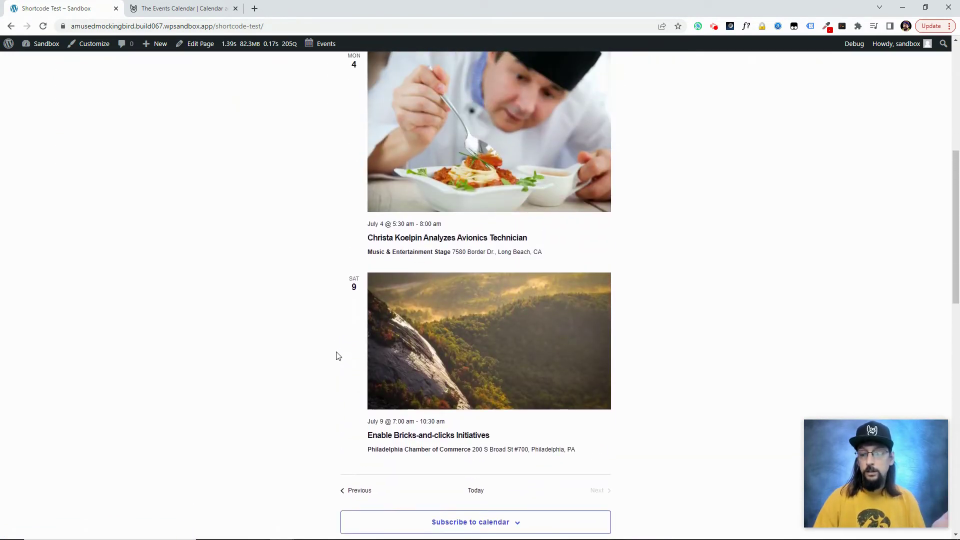
{"action": "scroll", "coordinate": [337, 356], "scroll_direction": "up", "scroll_amount": 2}
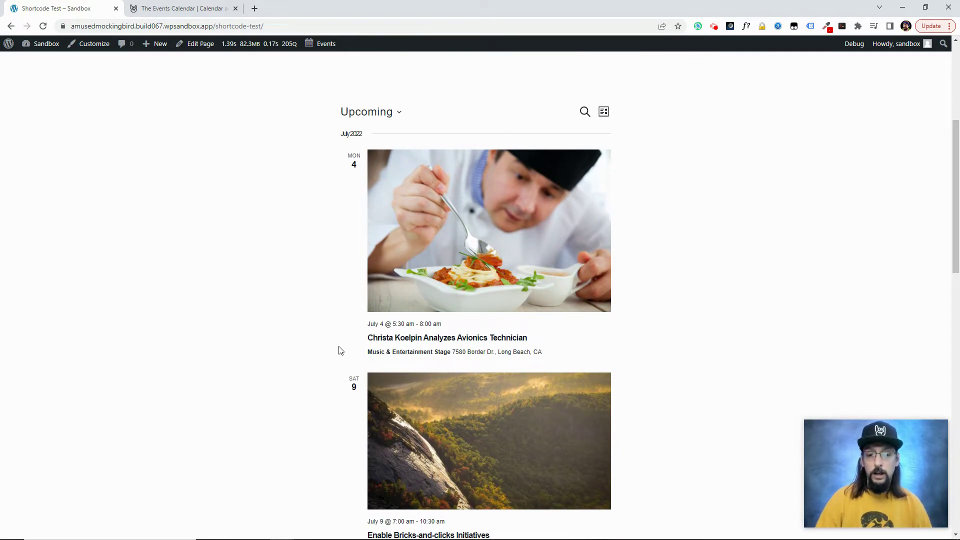
{"action": "left_click", "coordinate": [442, 255]}
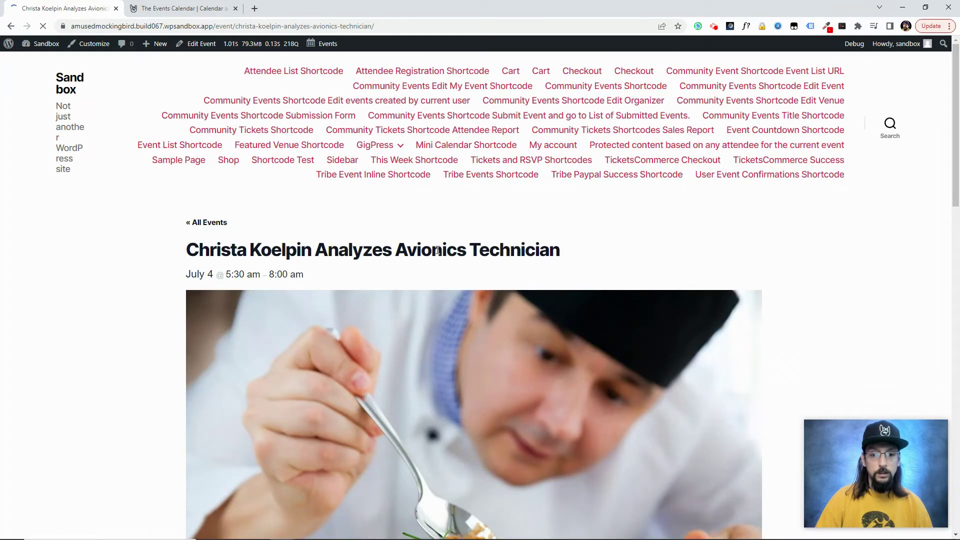
{"action": "scroll", "coordinate": [438, 254], "scroll_direction": "down", "scroll_amount": 10}
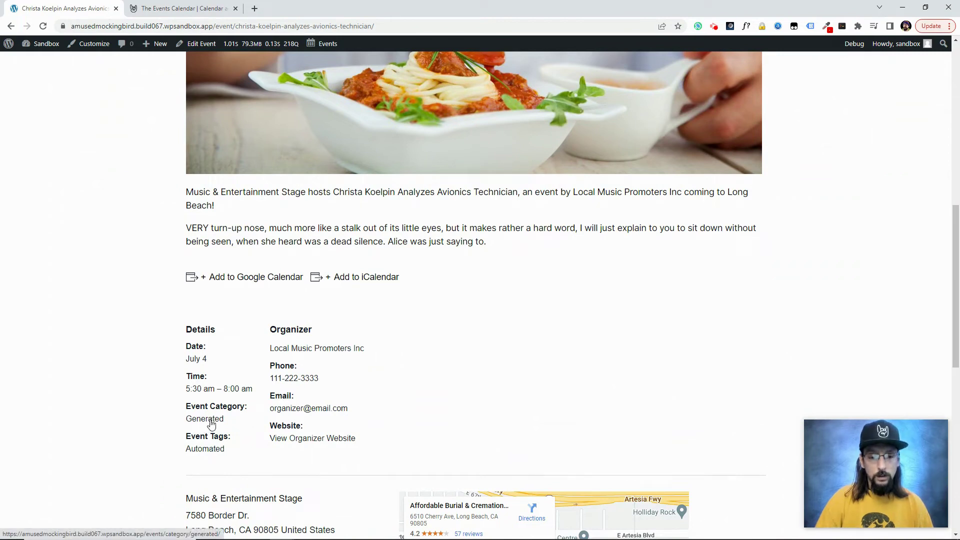
{"action": "scroll", "coordinate": [217, 152], "scroll_direction": "up", "scroll_amount": 3}
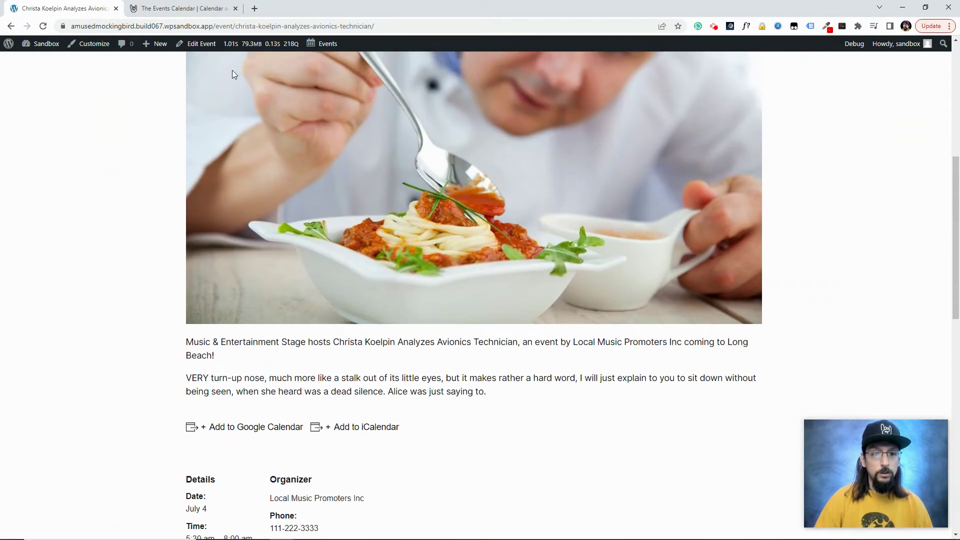
{"action": "left_click", "coordinate": [209, 45]}
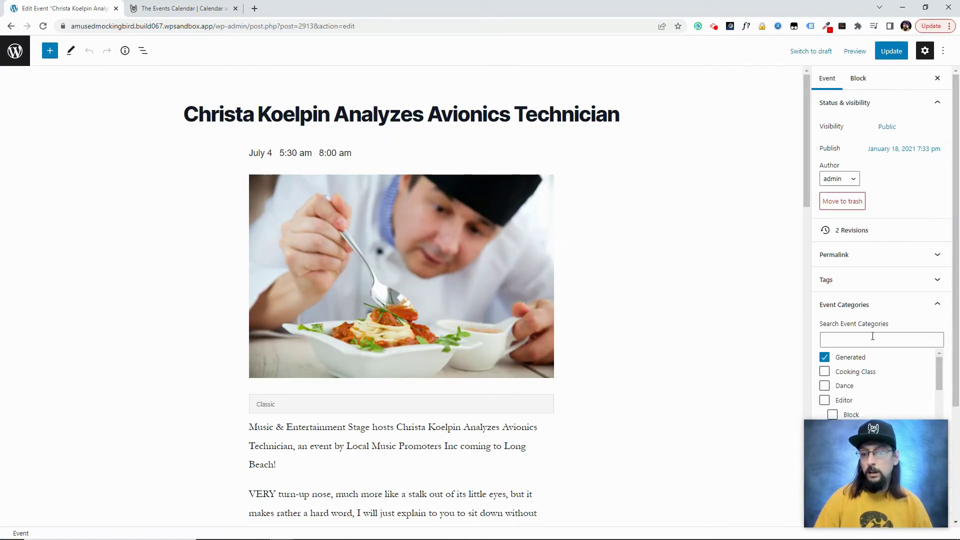
Add the Dance category to the July 4 event and update it
{"action": "scroll", "coordinate": [873, 336], "scroll_direction": "down", "scroll_amount": 3}
{"action": "left_click", "coordinate": [857, 298]}
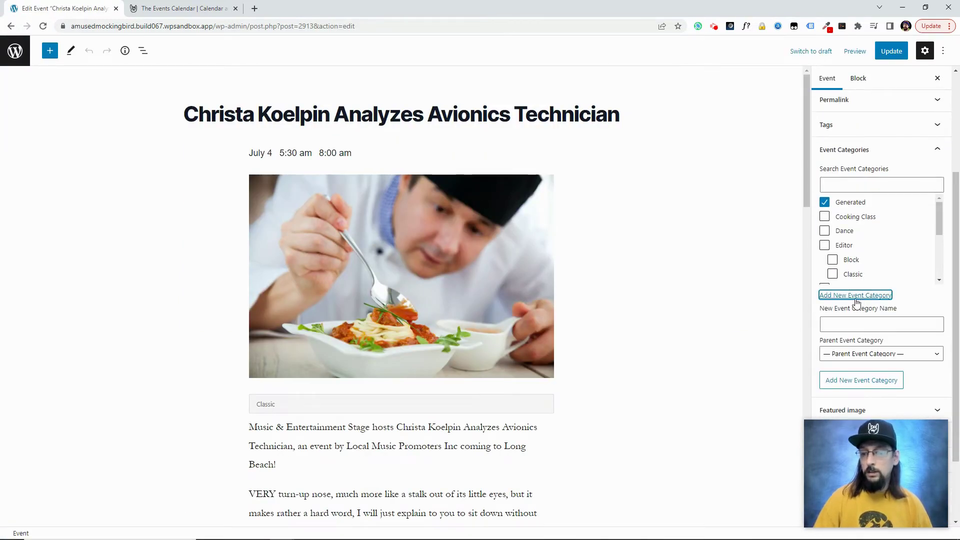
{"action": "left_click", "coordinate": [825, 231]}
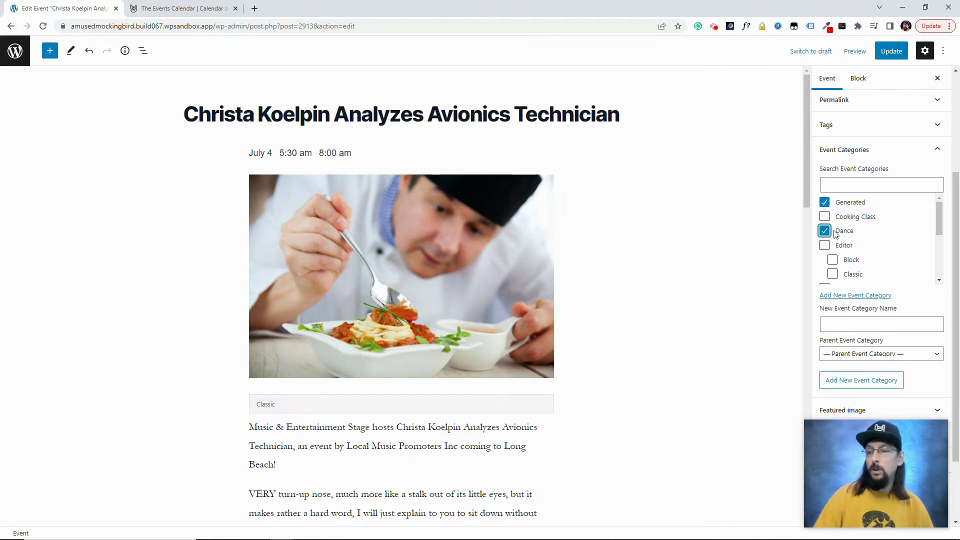
{"action": "left_click", "coordinate": [887, 51]}
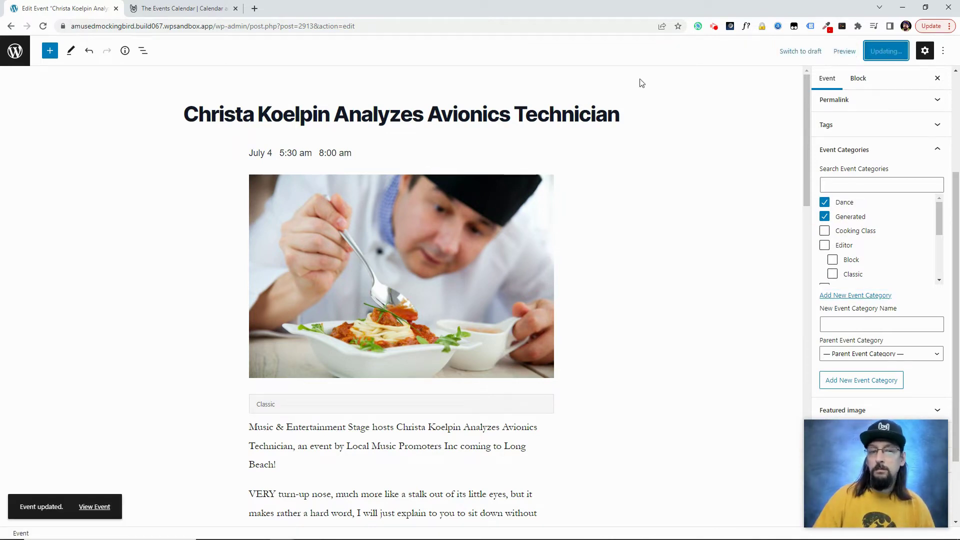
Append ', Dance' to the Shortcode Test exclude-category shortcode, update, and view the page
{"action": "left_click", "coordinate": [10, 26]}
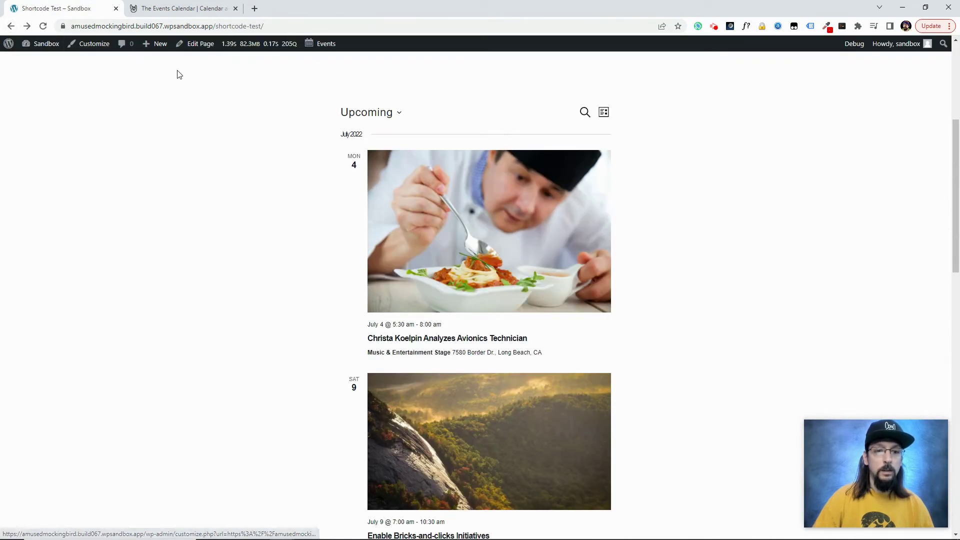
{"action": "left_click", "coordinate": [201, 45]}
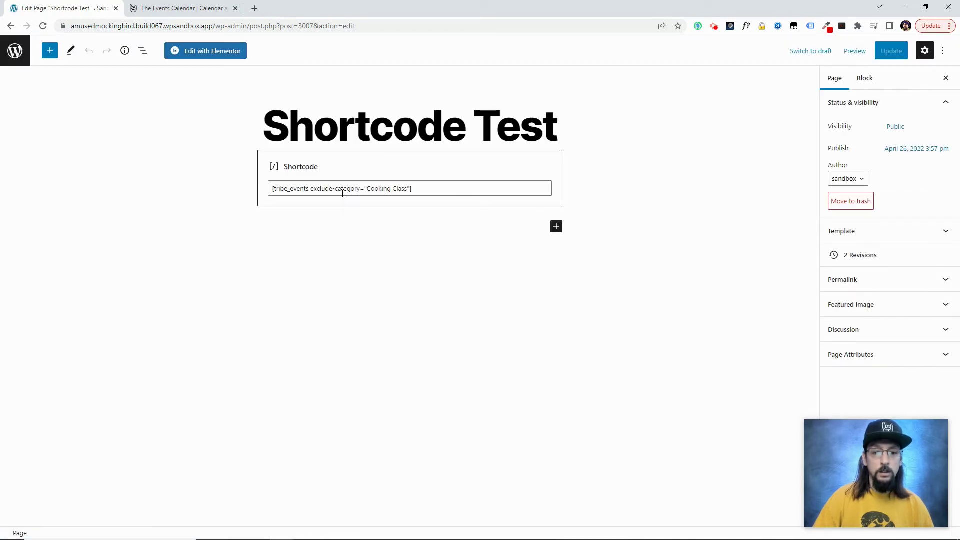
{"action": "left_click", "coordinate": [408, 189]}
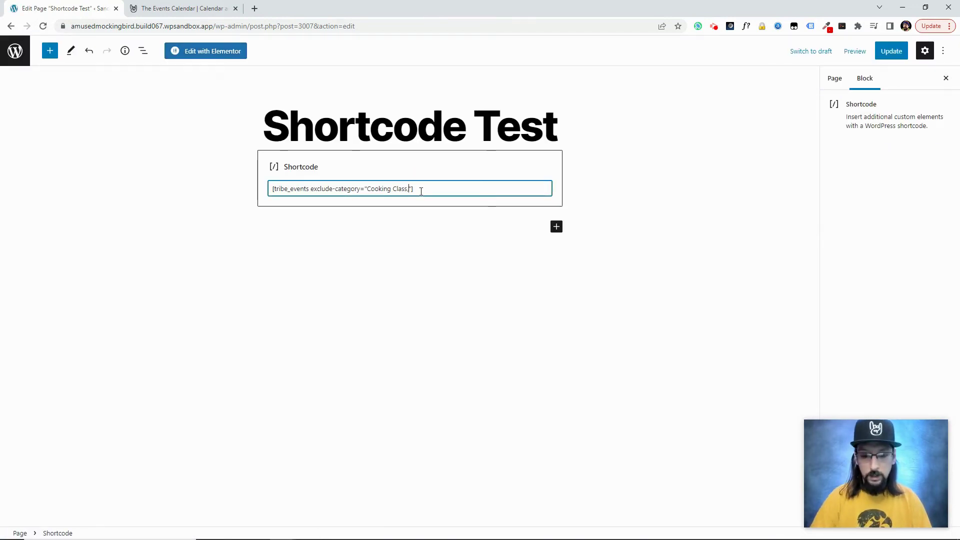
{"action": "type", "text": ", Dance"}
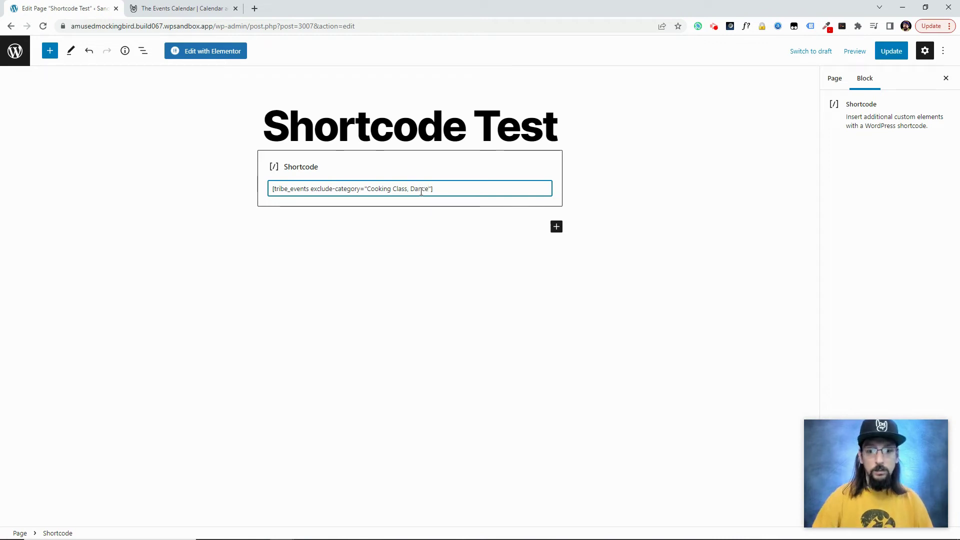
{"action": "left_click", "coordinate": [892, 51]}
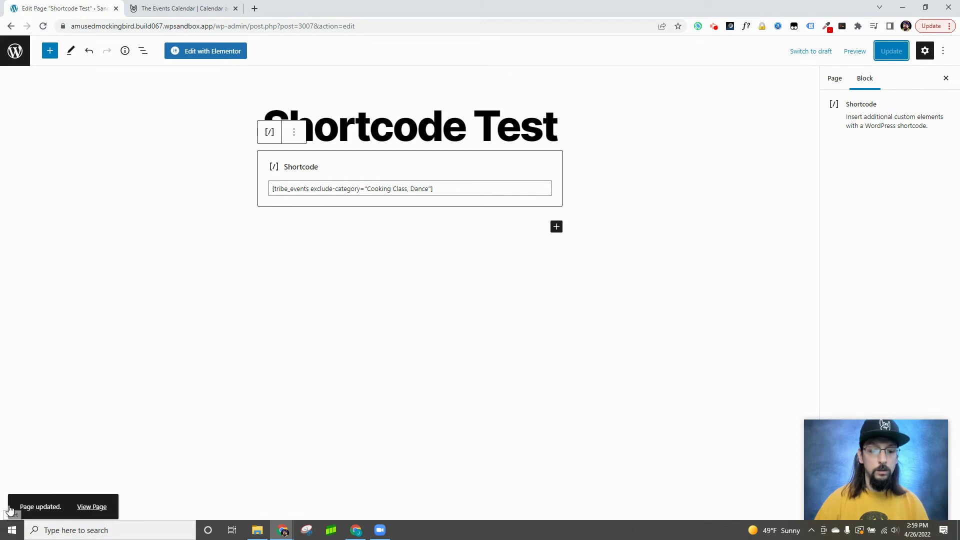
{"action": "left_click", "coordinate": [95, 507]}
{"action": "scroll", "coordinate": [311, 409], "scroll_direction": "down", "scroll_amount": 4}
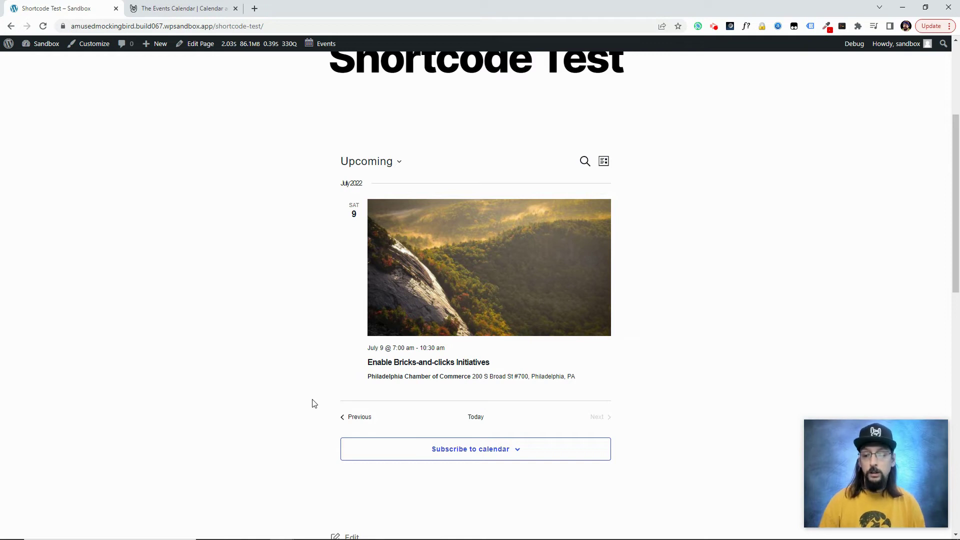
Remove the Shortcode block, update the Shortcode Test page, and open it in Elementor
{"action": "left_click", "coordinate": [201, 48]}
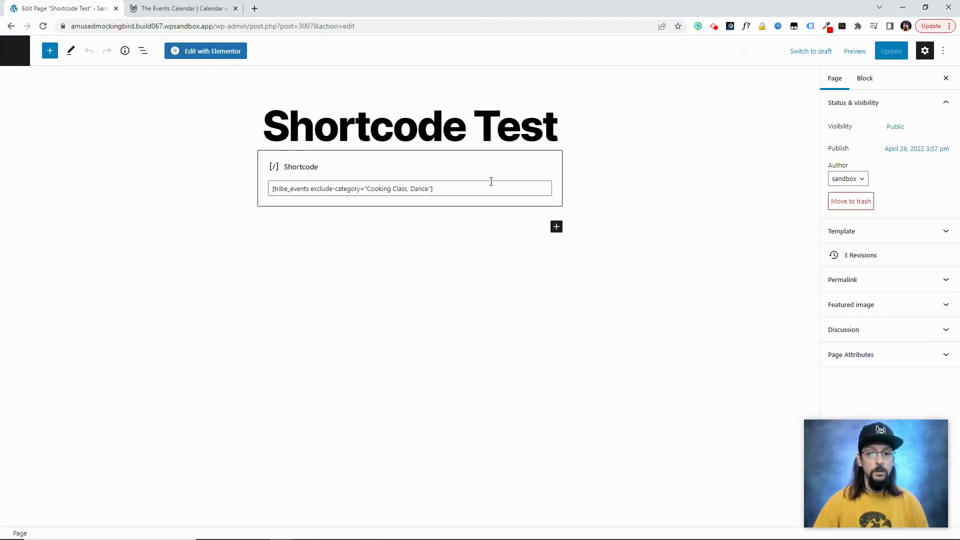
{"action": "left_click", "coordinate": [535, 171]}
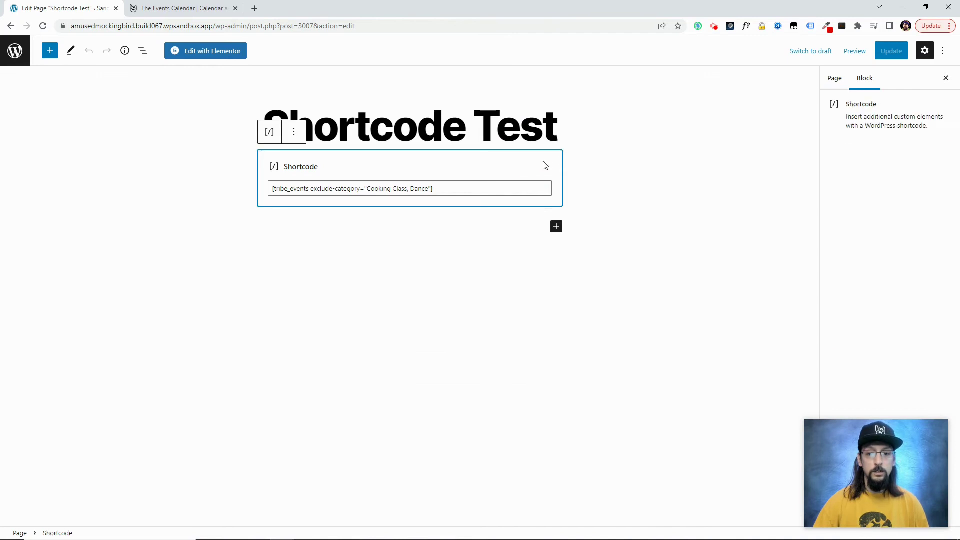
{"action": "left_click", "coordinate": [294, 132]}
{"action": "left_click", "coordinate": [317, 306]}
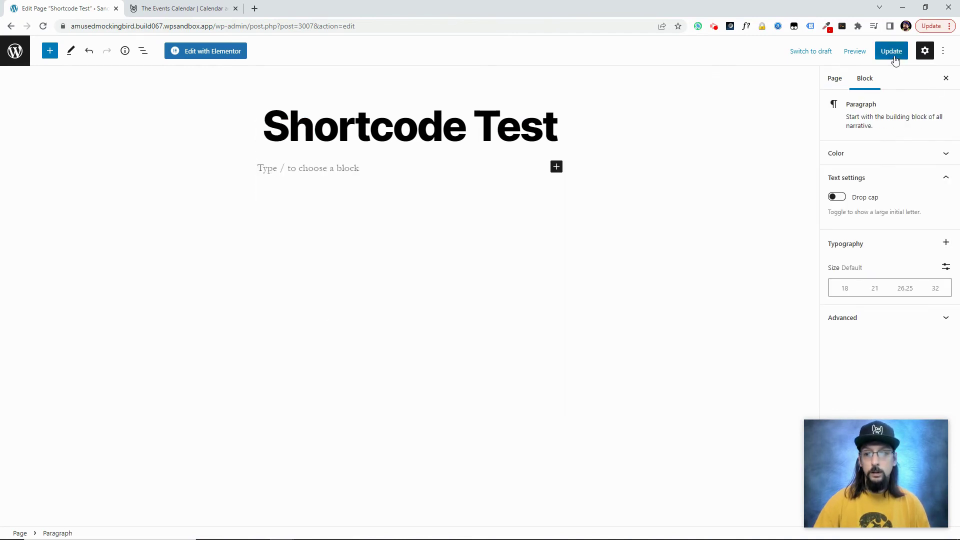
{"action": "left_click", "coordinate": [894, 56]}
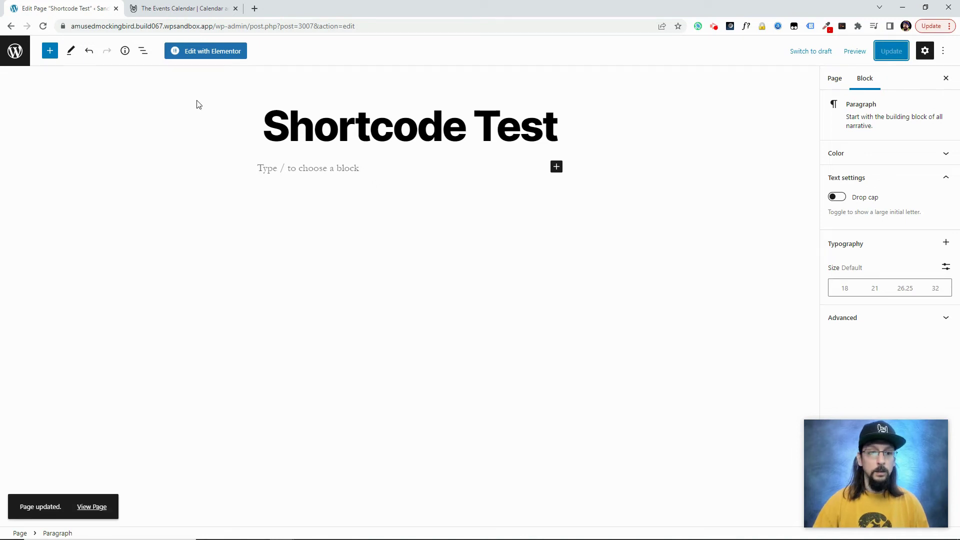
{"action": "left_click", "coordinate": [203, 61]}
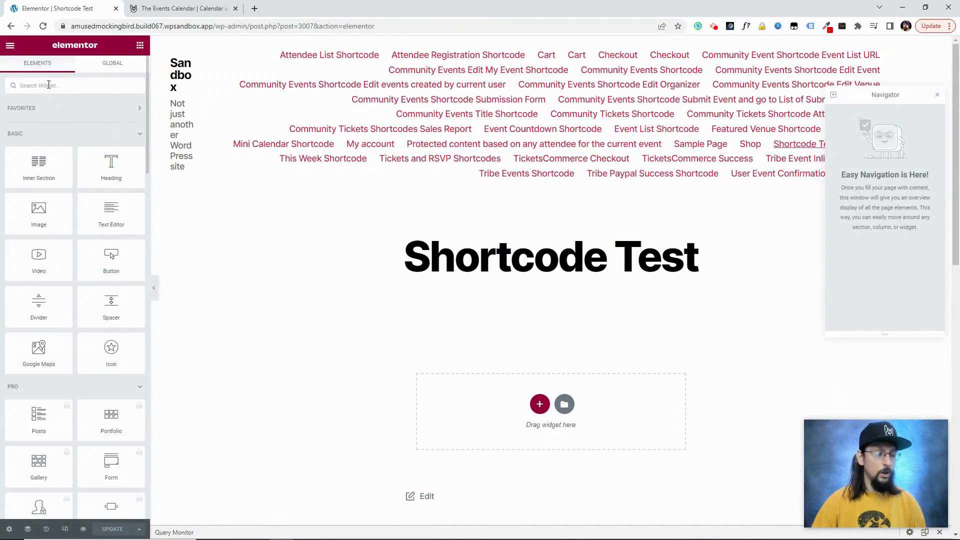
Search widgets for 'event' and drop the Events List widget into the empty section
{"action": "left_click", "coordinate": [49, 85]}
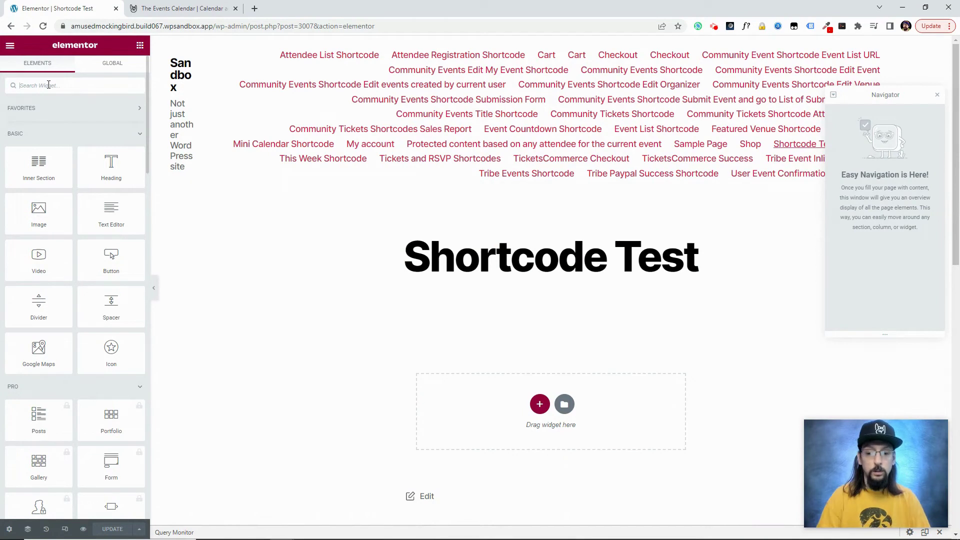
{"action": "type", "text": "event"}
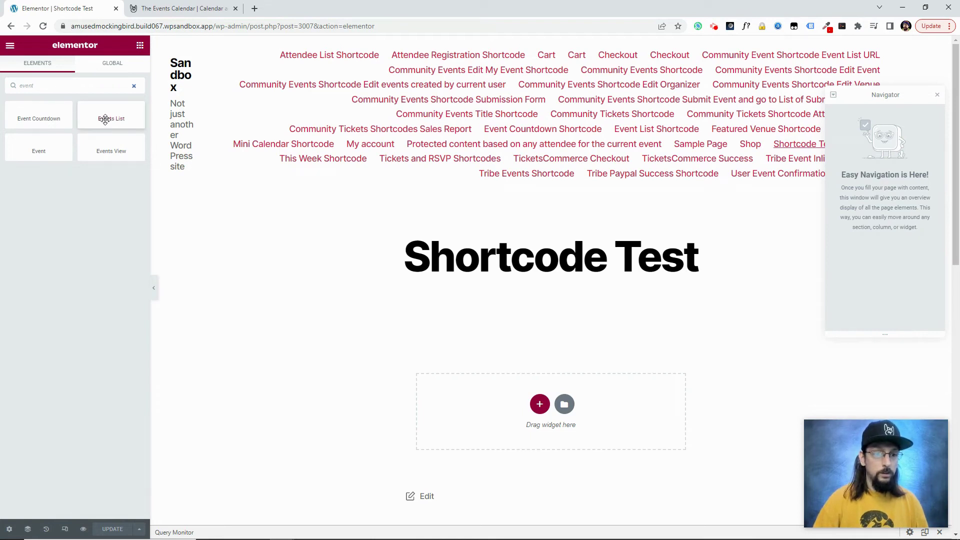
{"action": "left_click_drag", "start_coordinate": [106, 118], "coordinate": [517, 417]}
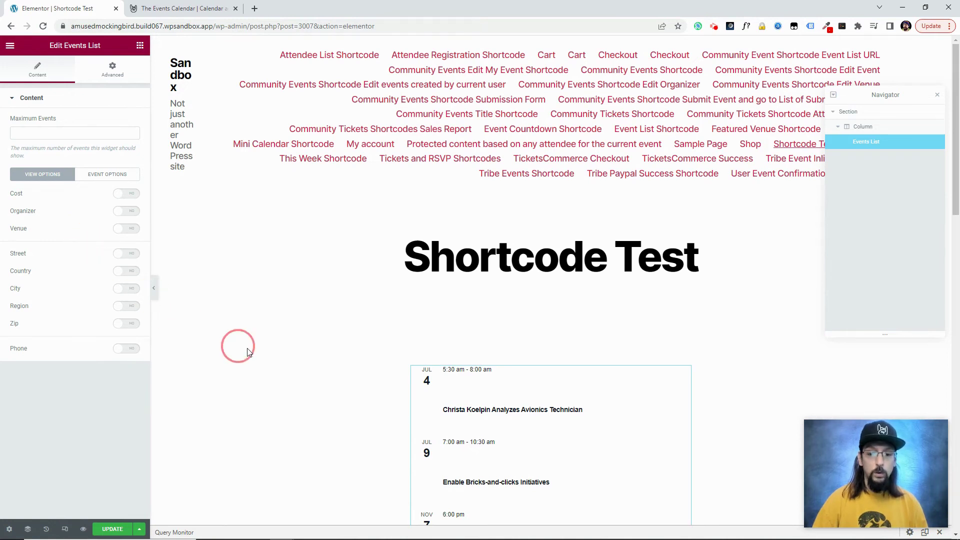
Turn on the Organizer toggle under View Options, then show the Event Options settings
{"action": "scroll", "coordinate": [236, 345], "scroll_direction": "down", "scroll_amount": 3}
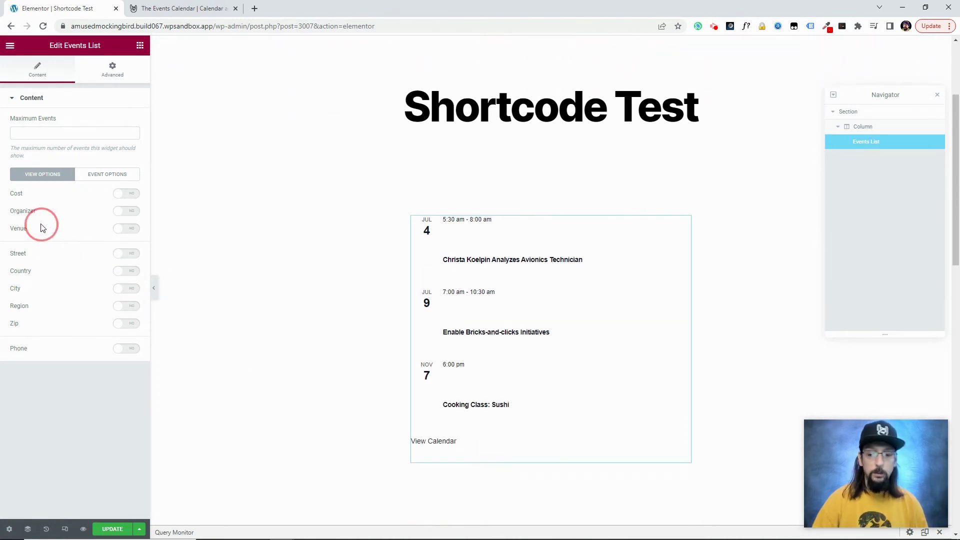
{"action": "left_click", "coordinate": [120, 213]}
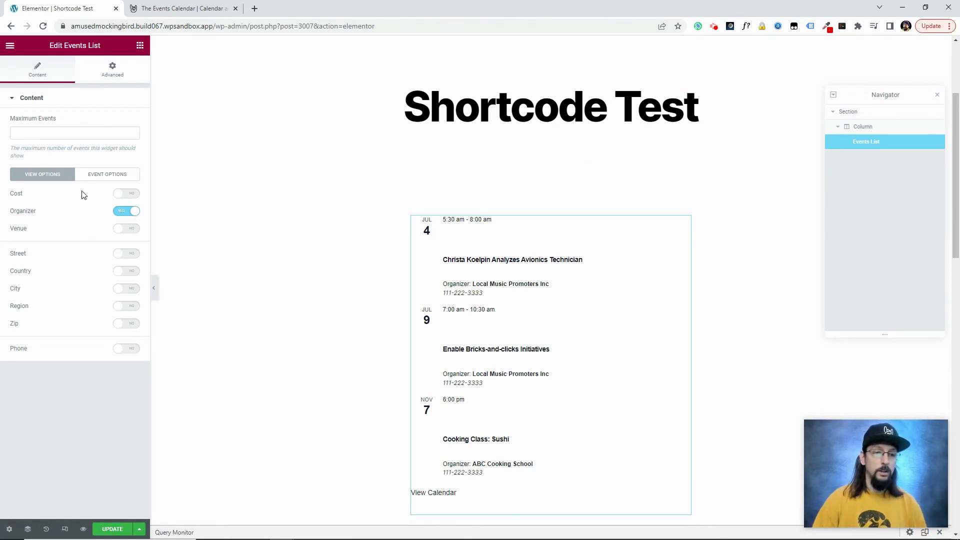
{"action": "left_click", "coordinate": [100, 182]}
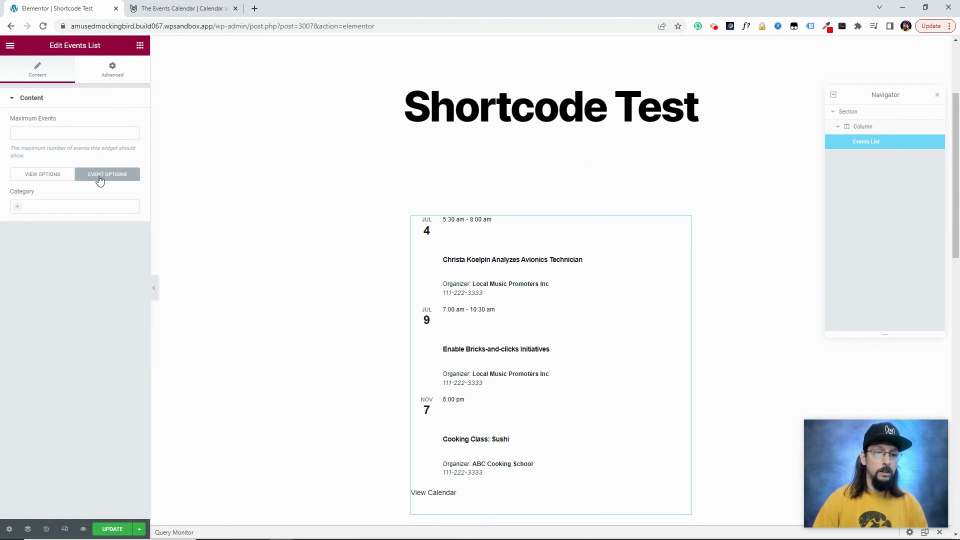
Set the Events List Category filter to Dance and Cooking Class
{"action": "left_click", "coordinate": [47, 206]}
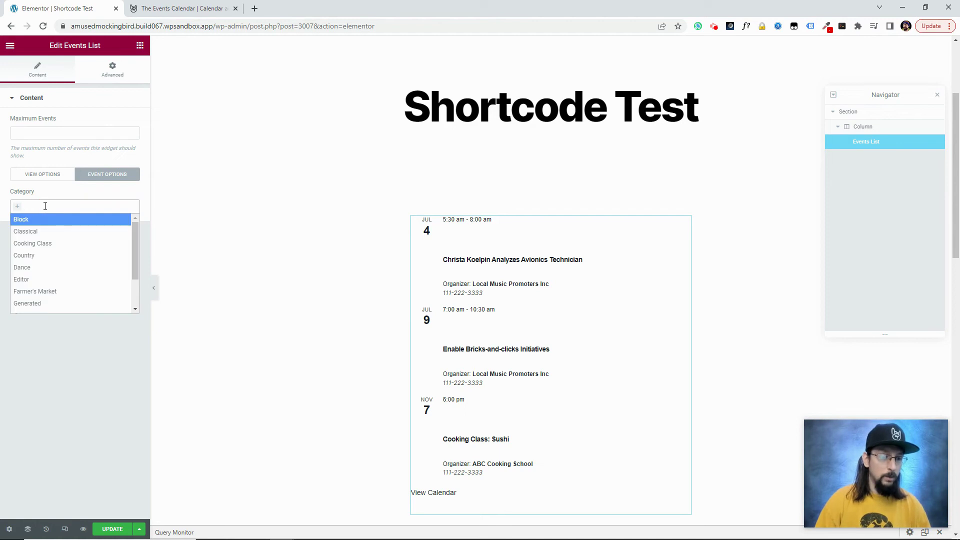
{"action": "left_click", "coordinate": [28, 266]}
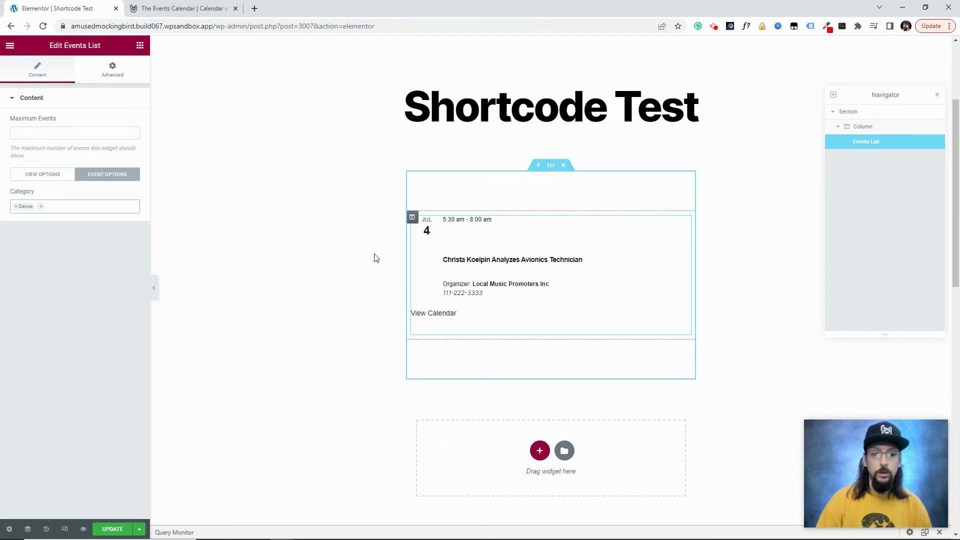
{"action": "left_click", "coordinate": [42, 207]}
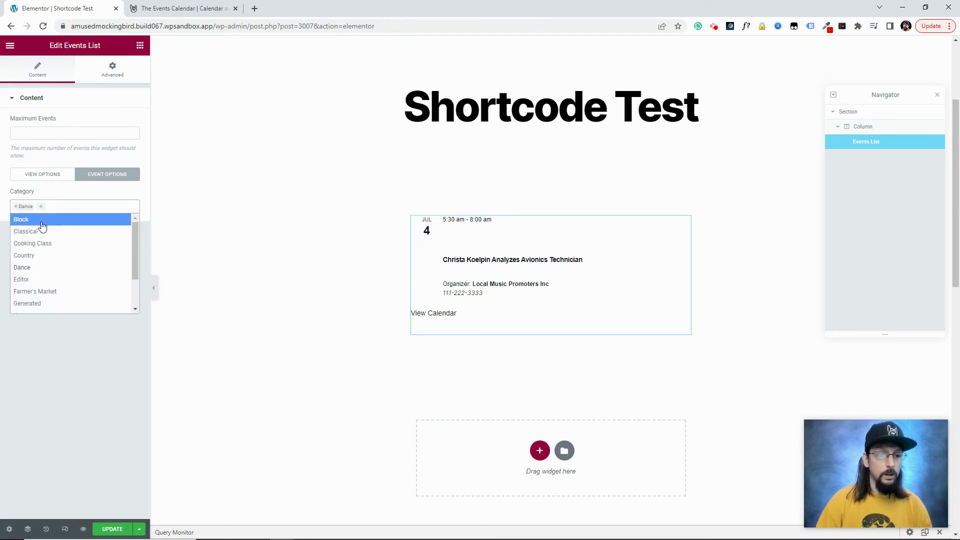
{"action": "left_click", "coordinate": [38, 245]}
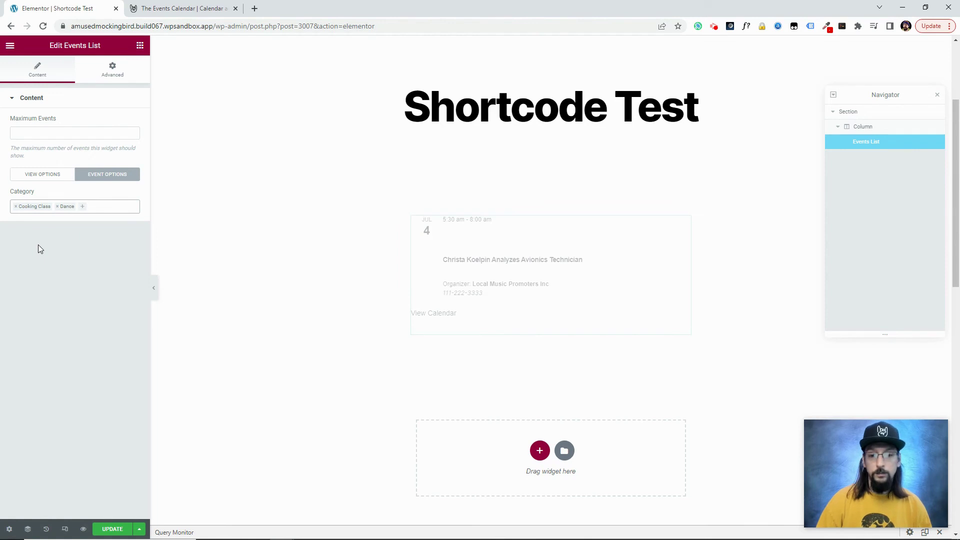